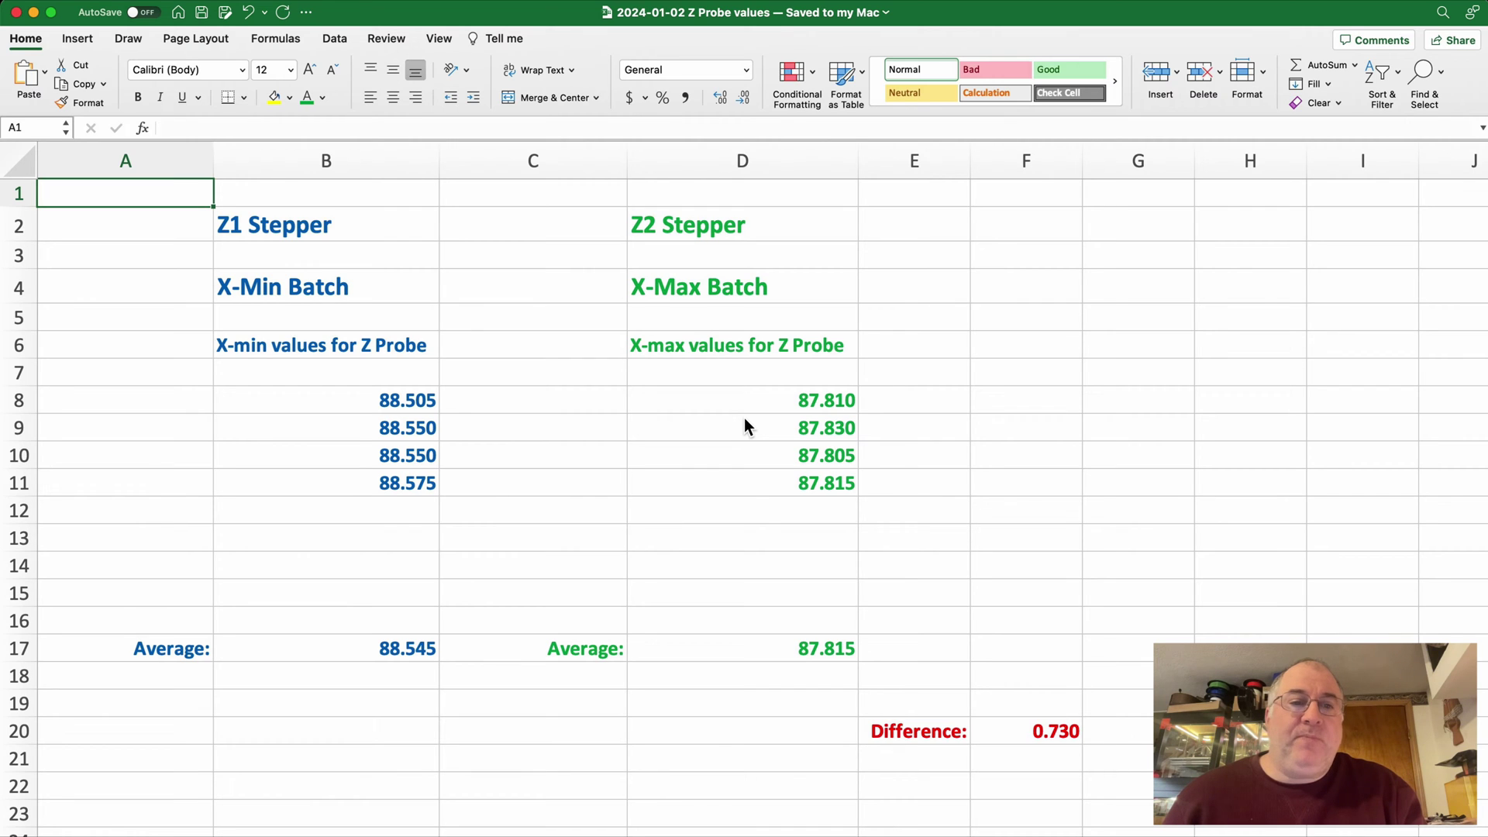
# Review the X-min Z probe readings of the Z1 stepper in cells B8 through B11
pyautogui.click(407, 401)
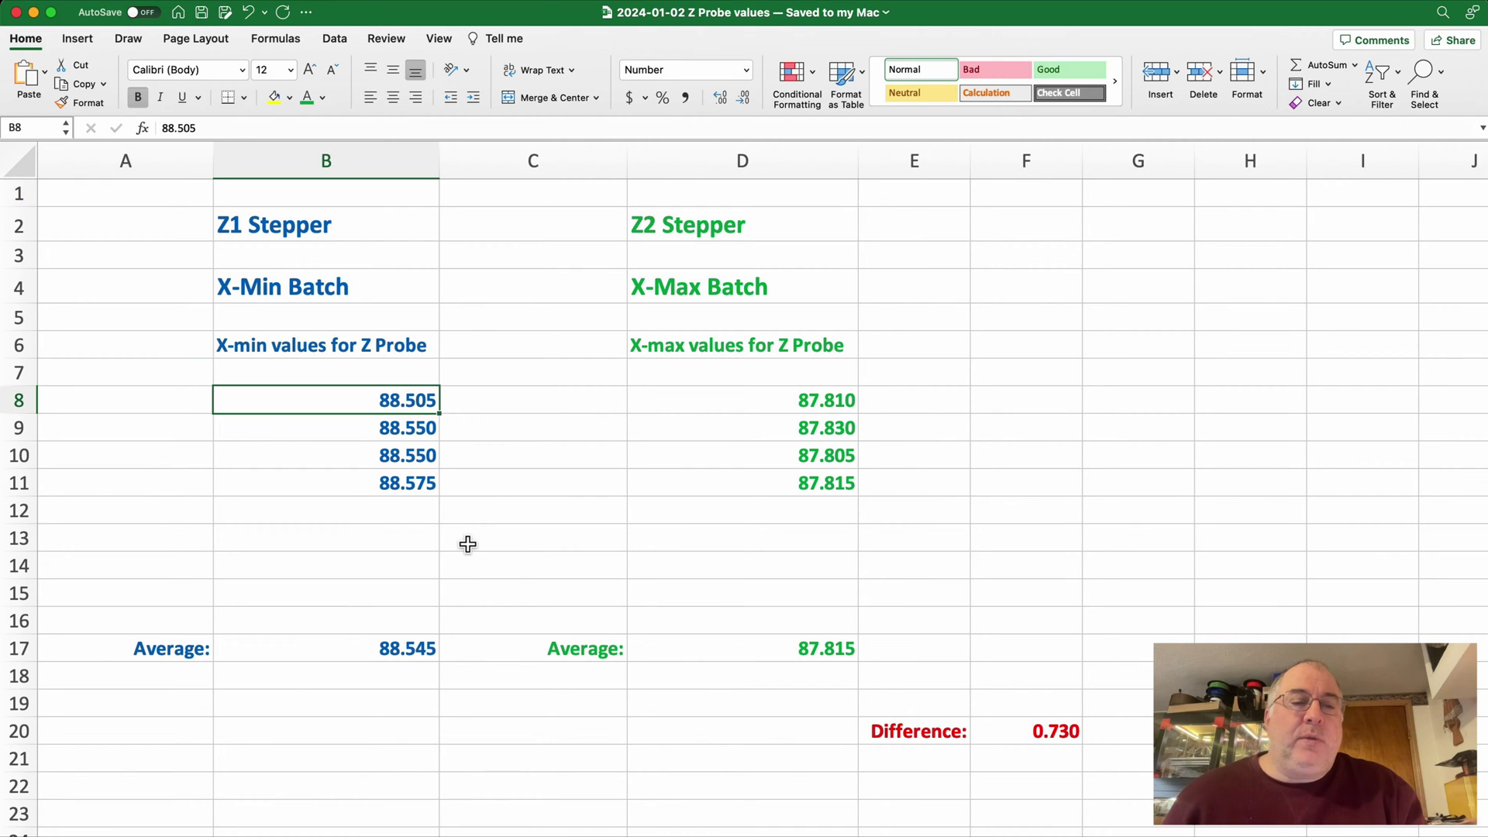
pyautogui.press('Down')
pyautogui.press('Down')
pyautogui.press('Down')
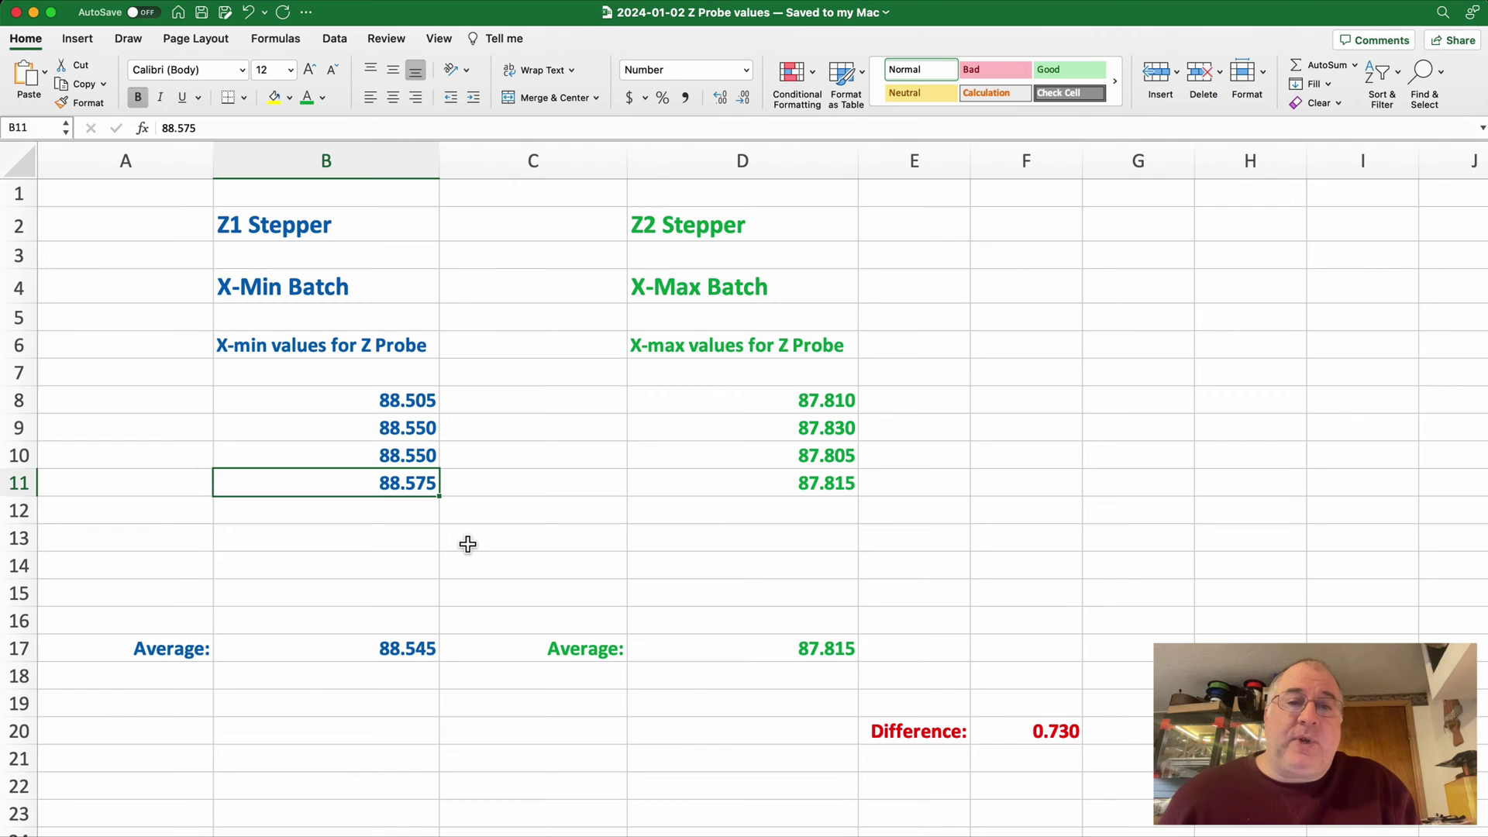
# Review the X-max Z probe readings of the Z2 stepper in cells D8 through D11
pyautogui.press('Right')
pyautogui.press('Right')
pyautogui.press('Right')
pyautogui.press('Left')
pyautogui.press('Up')
pyautogui.press('Up')
pyautogui.press('Up')
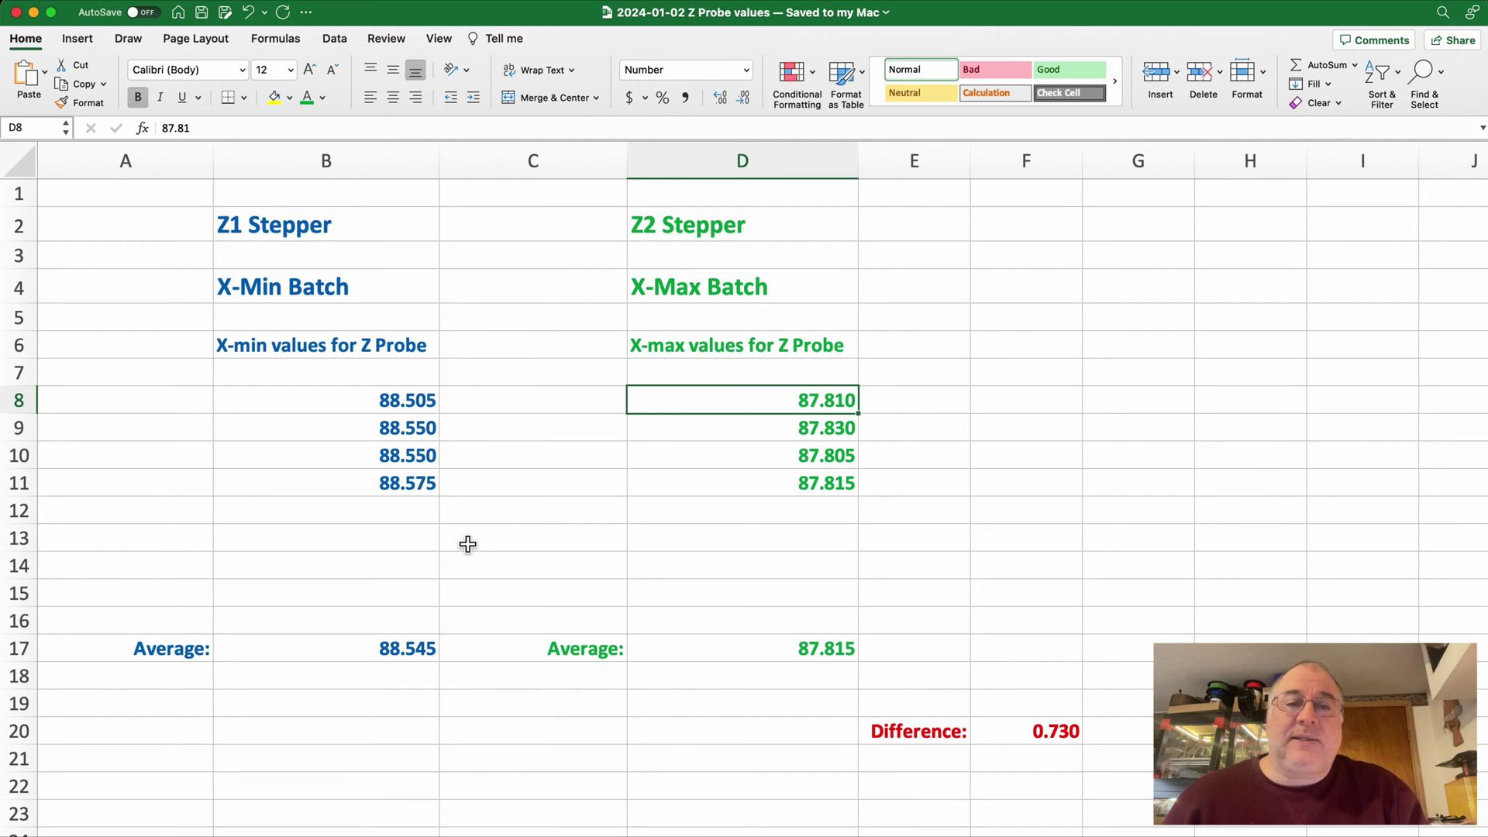
pyautogui.press('Down')
pyautogui.press('Down')
pyautogui.press('Down')
# Inspect the X-max average formula in D17 and the difference formula in F20
pyautogui.press('Down')
pyautogui.press('Down')
pyautogui.press('Down')
pyautogui.press('Down')
pyautogui.press('Down')
pyautogui.press('Down')
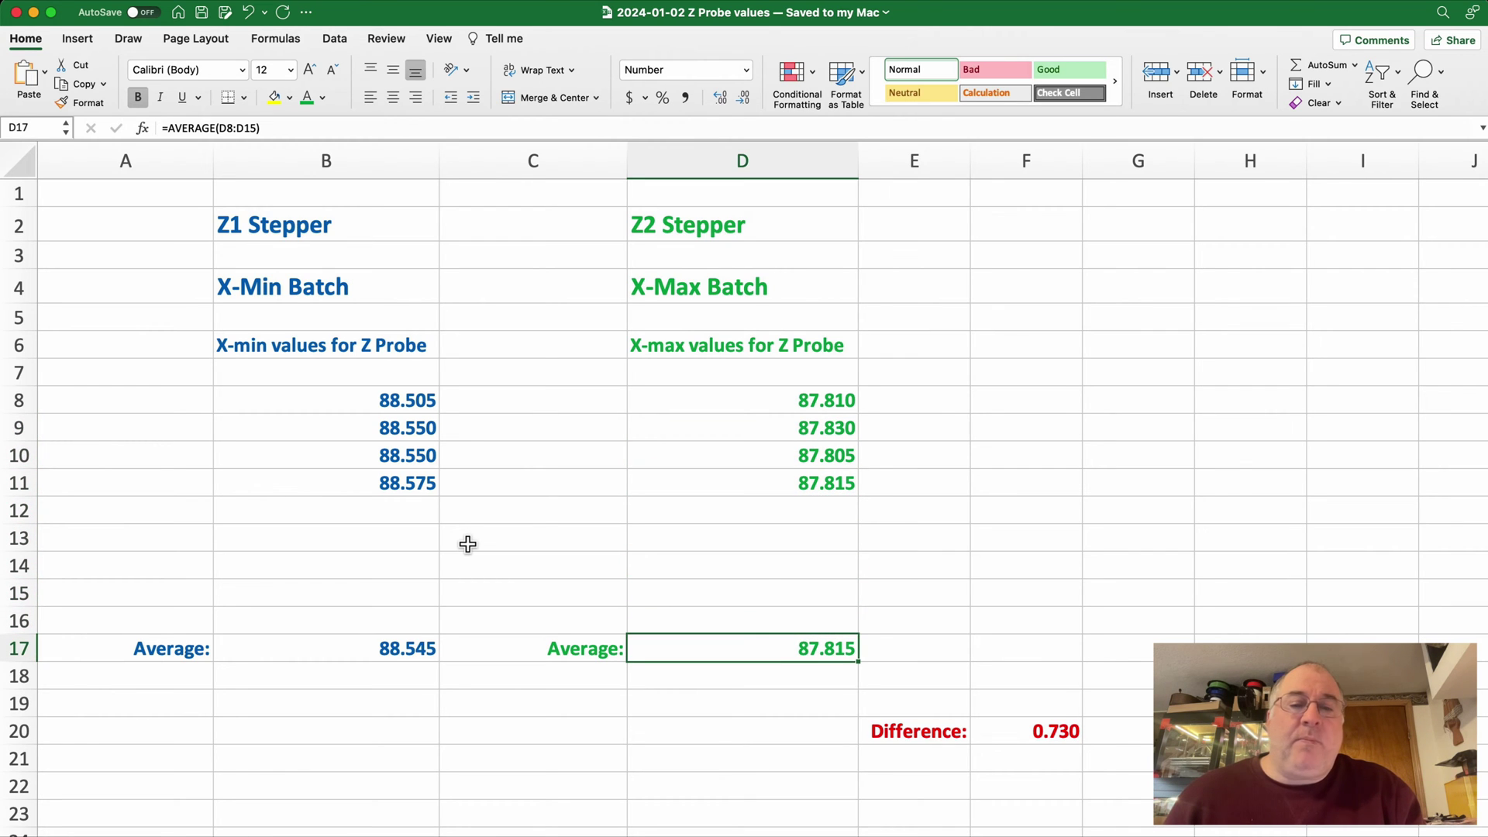
pyautogui.press('Down')
pyautogui.press('Down')
pyautogui.press('Down')
pyautogui.press('Right')
pyautogui.press('Right')
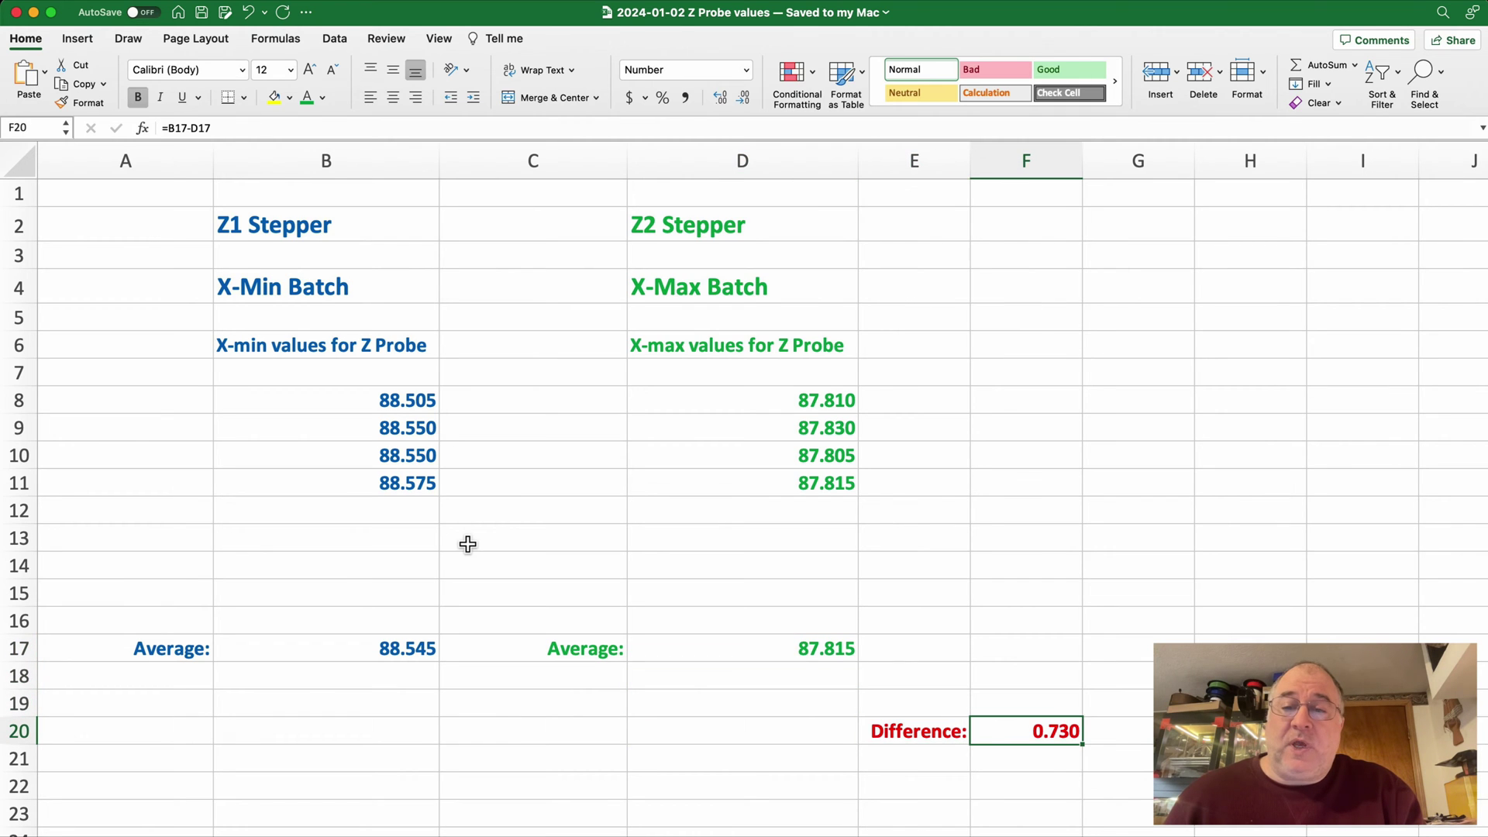
# Switch to Calculator to view the computed pull-off value
pyautogui.press('super+Tab')
pyautogui.press('super+Tab')
pyautogui.press('super+Tab')
pyautogui.press('super+Tab')
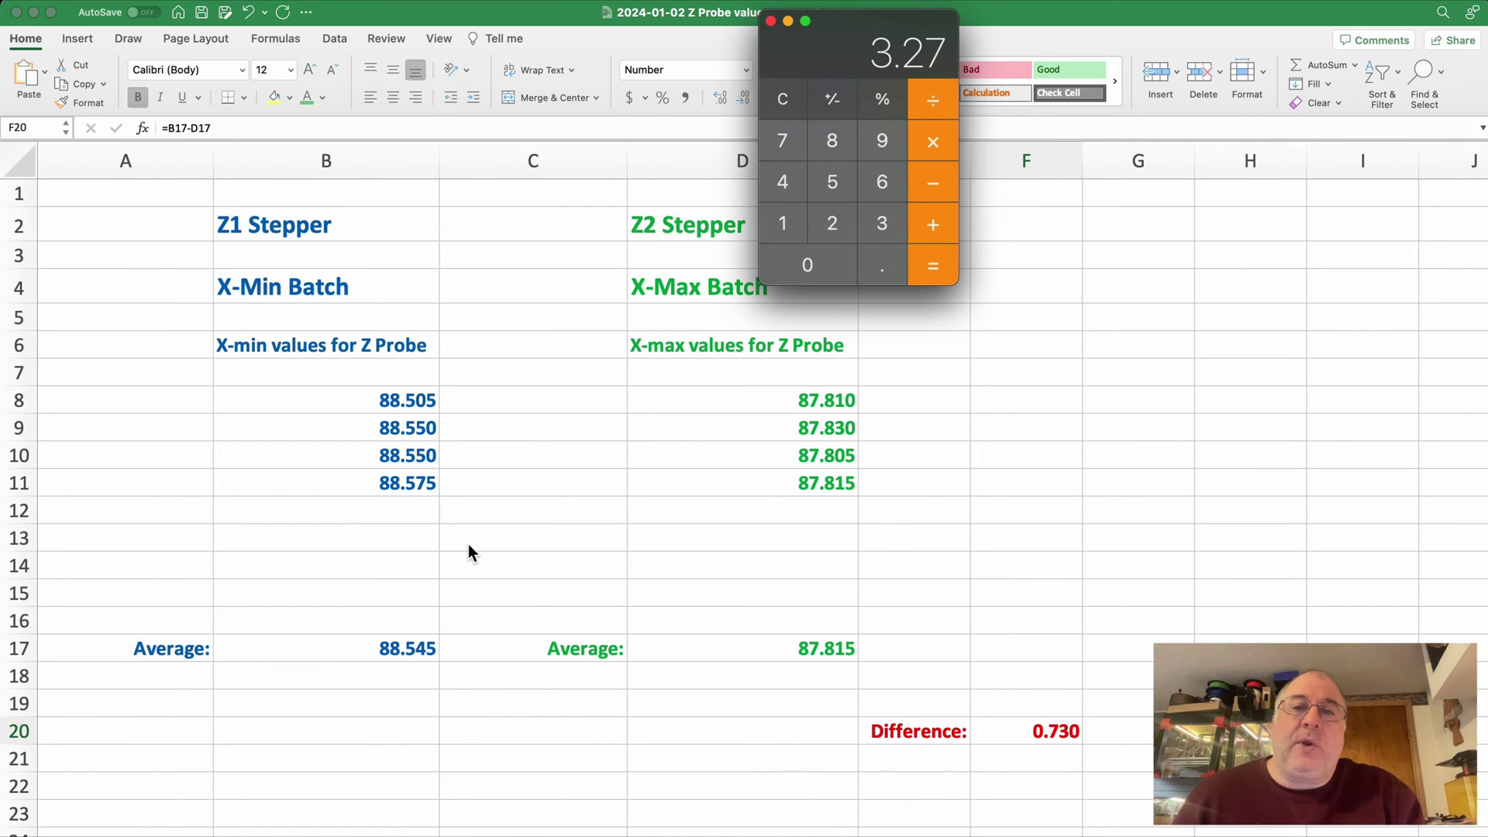
# Switch to Visual Studio Code and highlight the pulloff_mm line of motor0 under the z axis in config.yaml
pyautogui.press('super+Tab')
pyautogui.press('super+Tab')
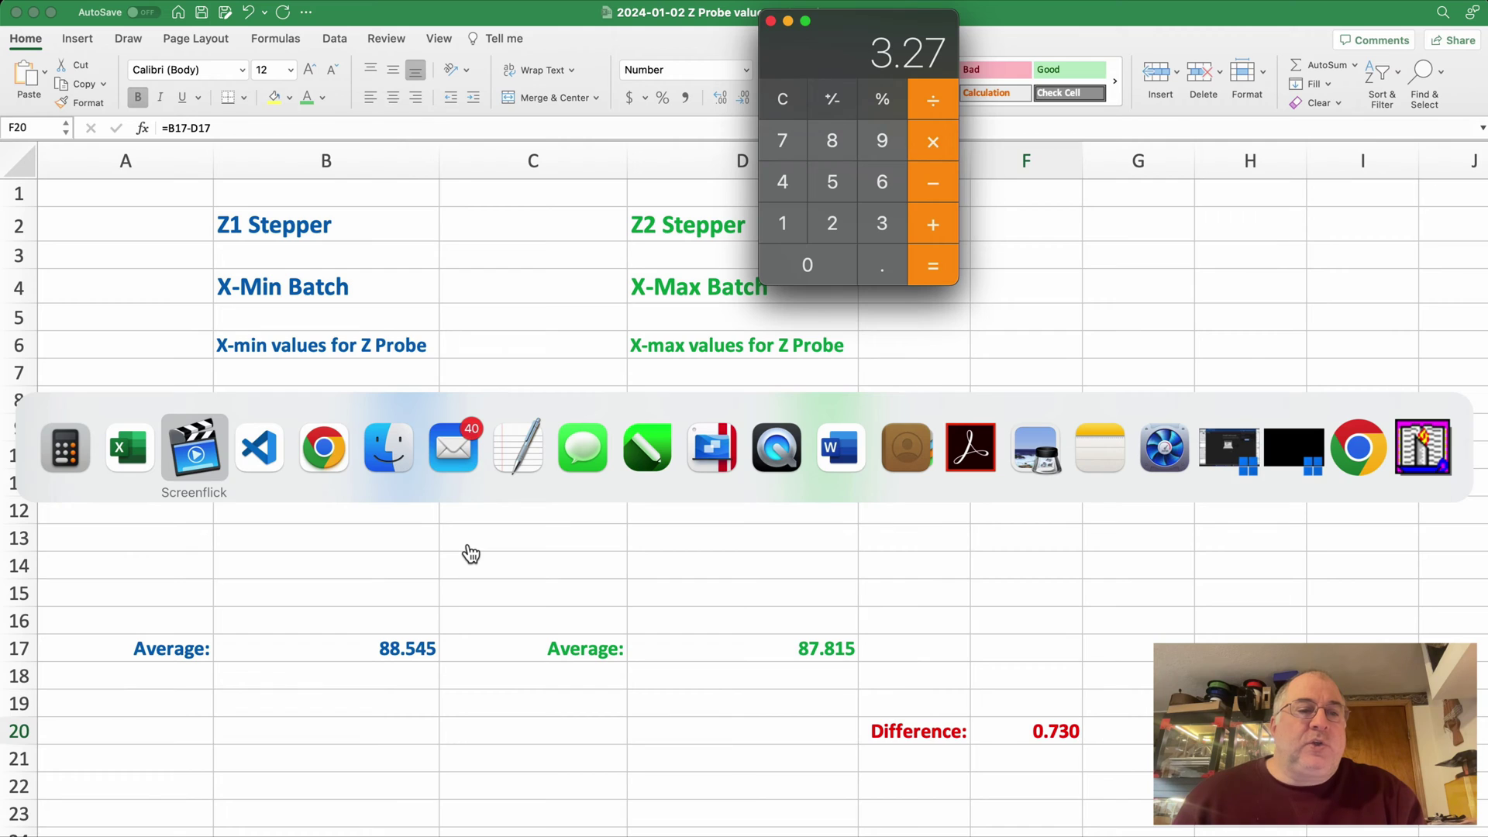
pyautogui.press('super+Tab')
pyautogui.press('super+Up')
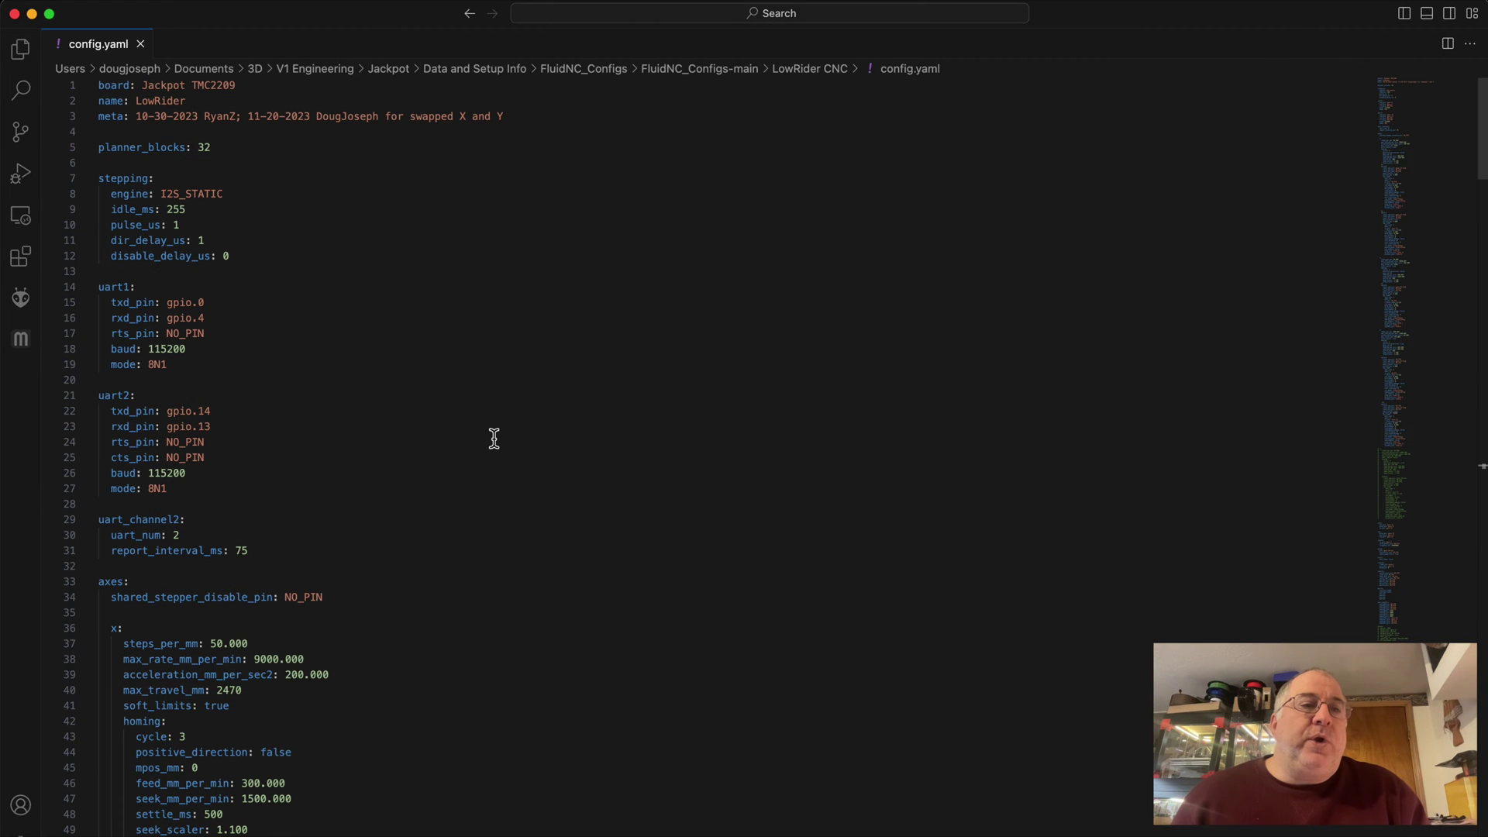
pyautogui.scroll(-15, 465, 510)
pyautogui.scroll(-6, 465, 510)
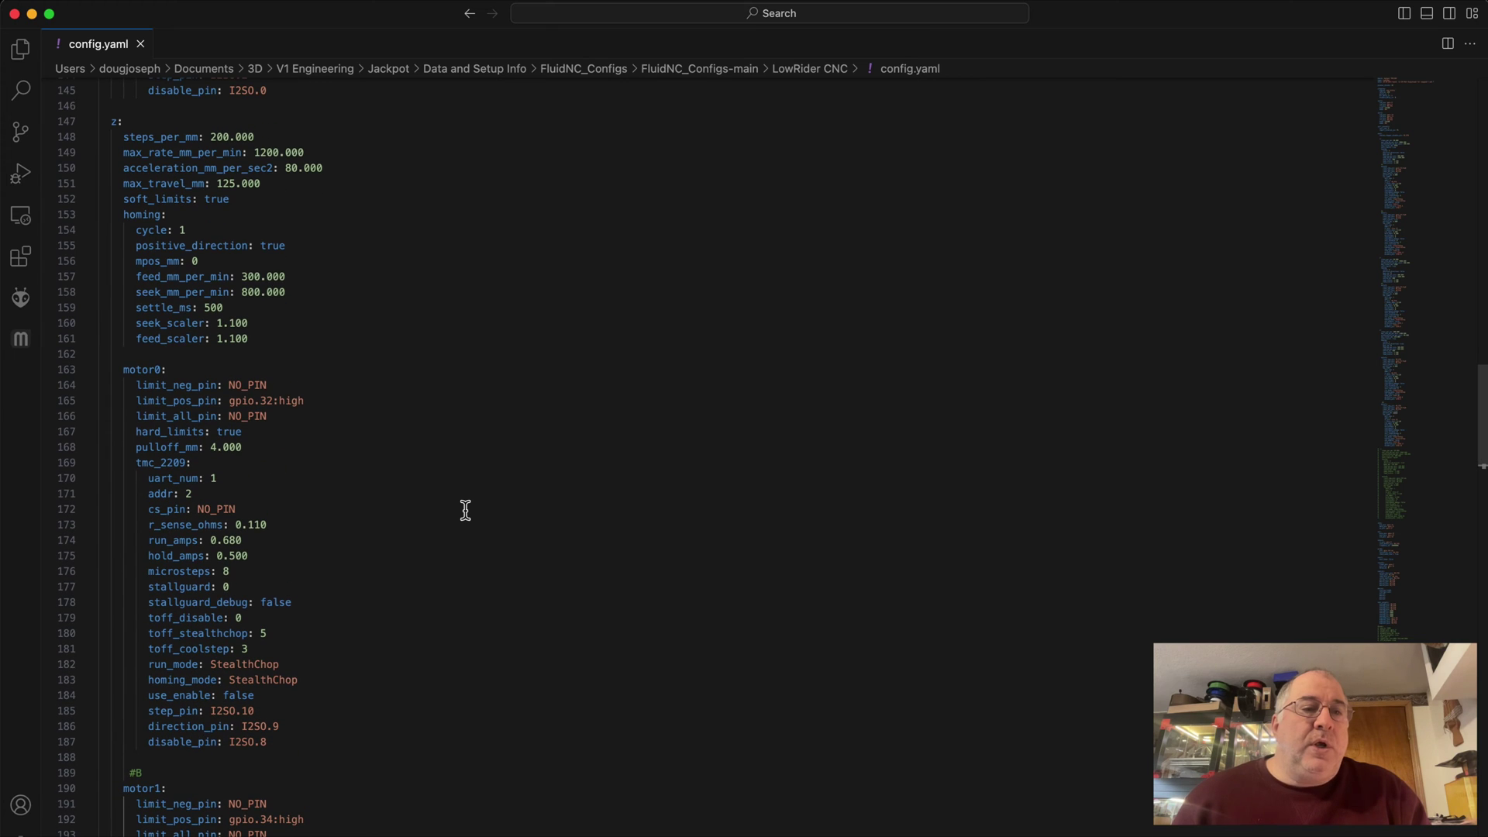
pyautogui.click(164, 369)
pyautogui.keyDown('shift'); pyautogui.click(122, 369); pyautogui.keyUp('shift')
pyautogui.scroll(-4, 199, 467)
pyautogui.moveTo(253, 254); pyautogui.dragTo(134, 252)
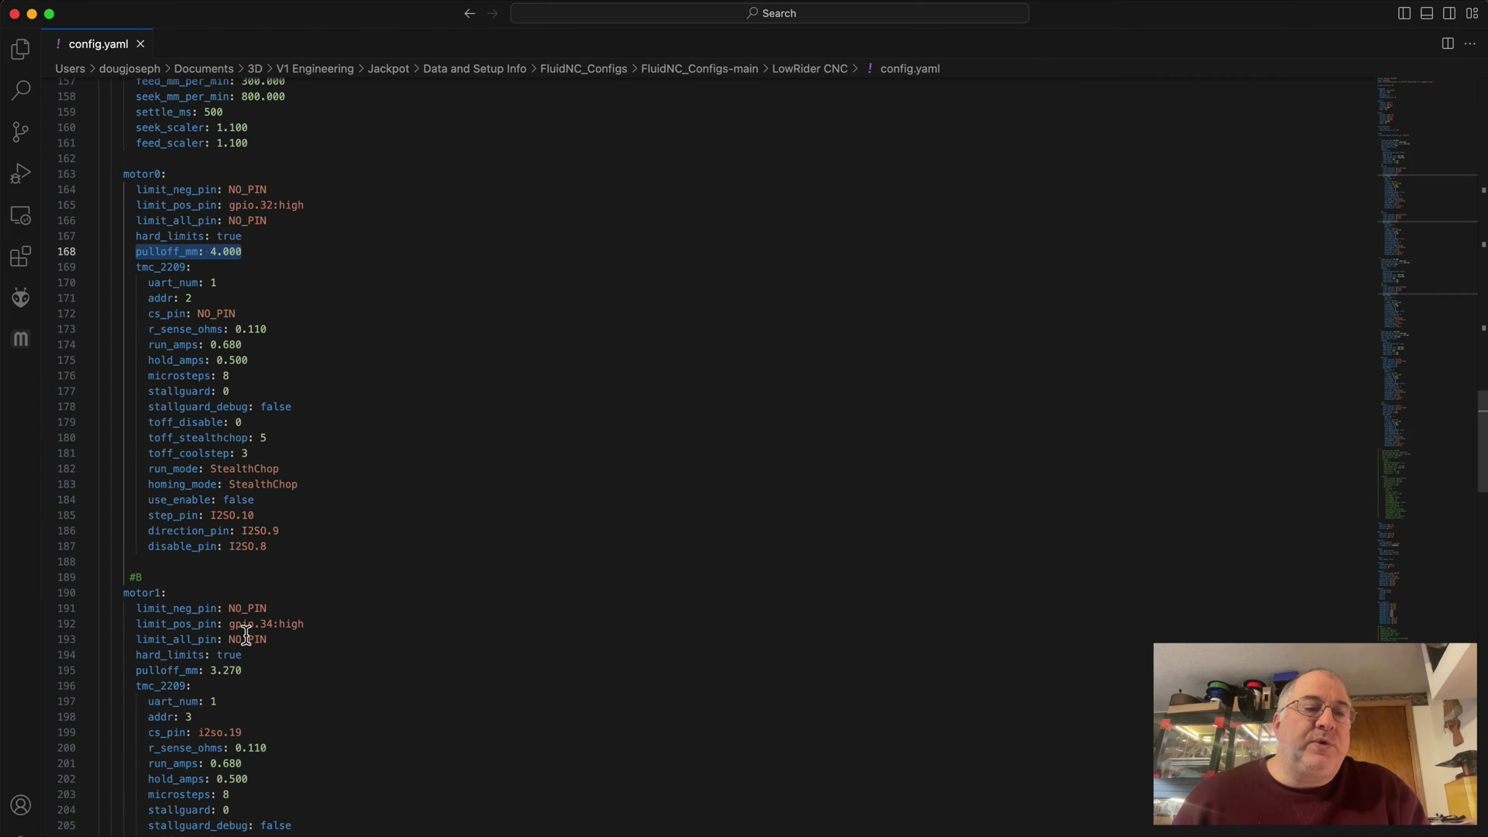
# Locate the z axis motor1 block in config.yaml and highlight its pulloff_mm line
pyautogui.scroll(-6, 263, 631)
pyautogui.moveTo(165, 295); pyautogui.dragTo(136, 295)
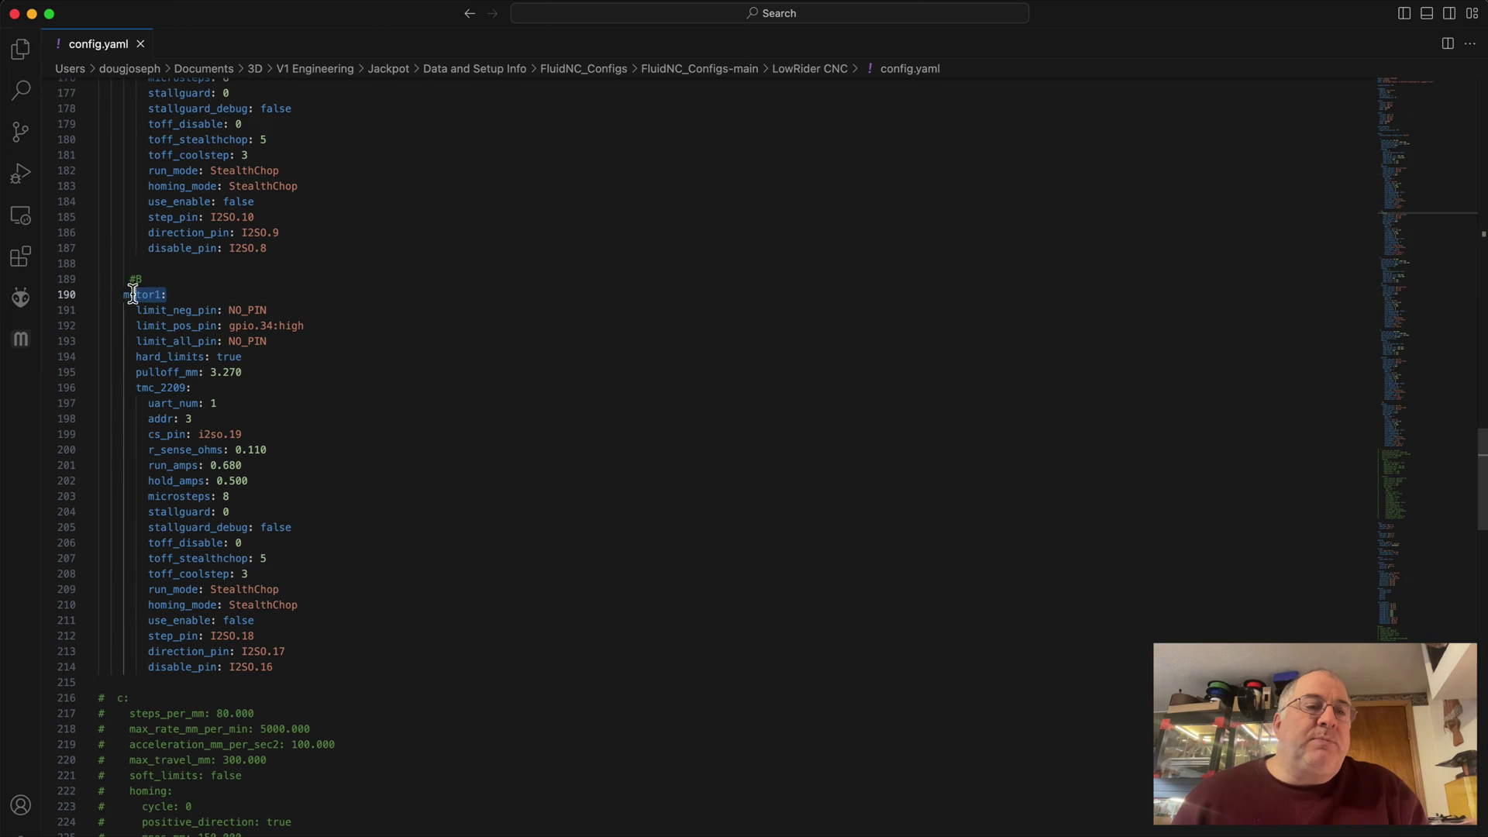
pyautogui.moveTo(245, 373); pyautogui.dragTo(136, 372)
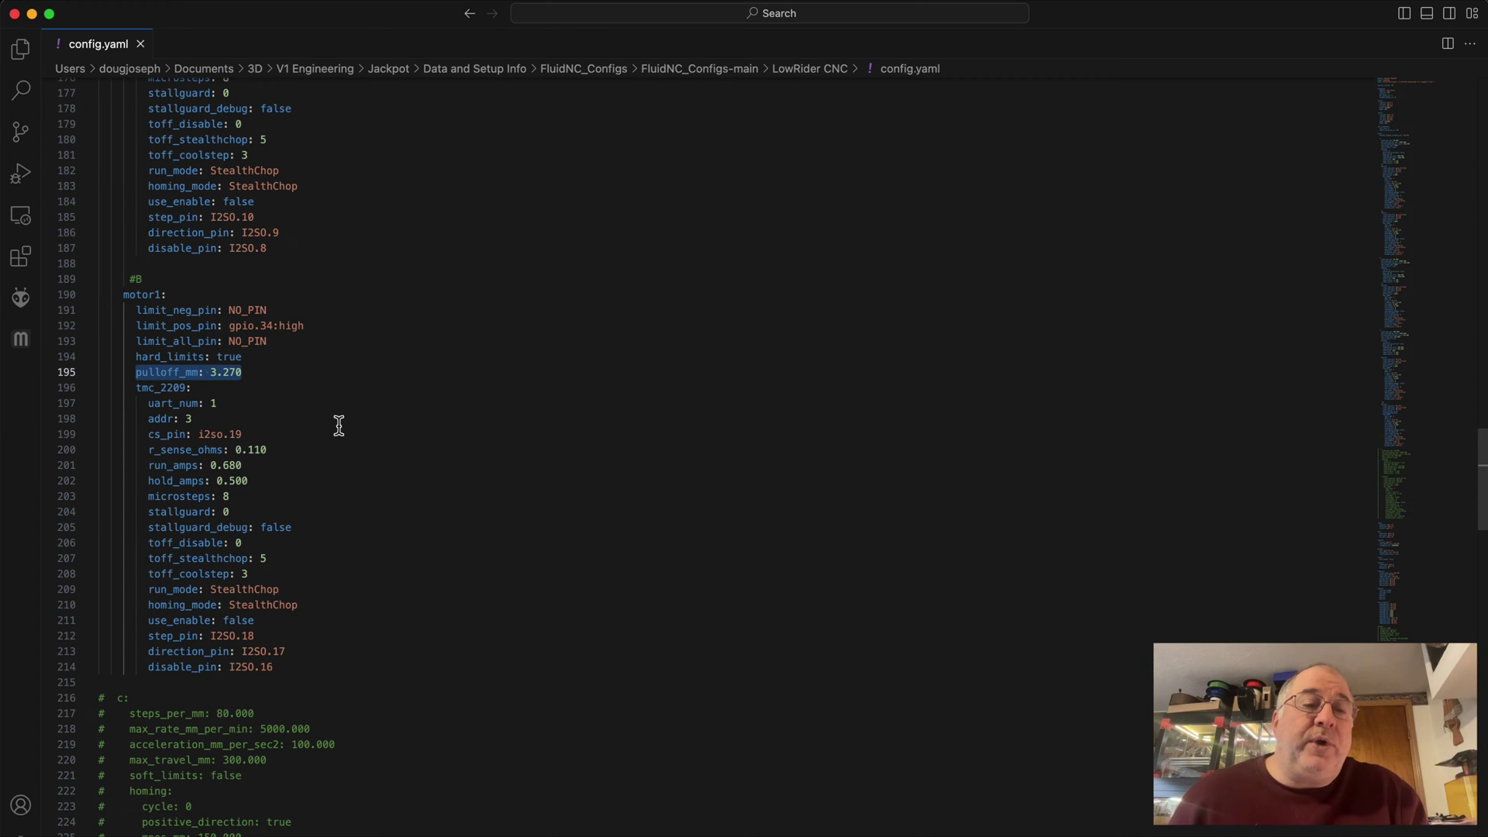
# Switch to the FluidNC page in Chrome and check which Wi-Fi network the computer is connected to
pyautogui.press('super+Tab')
pyautogui.press('super+Tab')
pyautogui.press('super+Tab')
pyautogui.press('super+Tab')
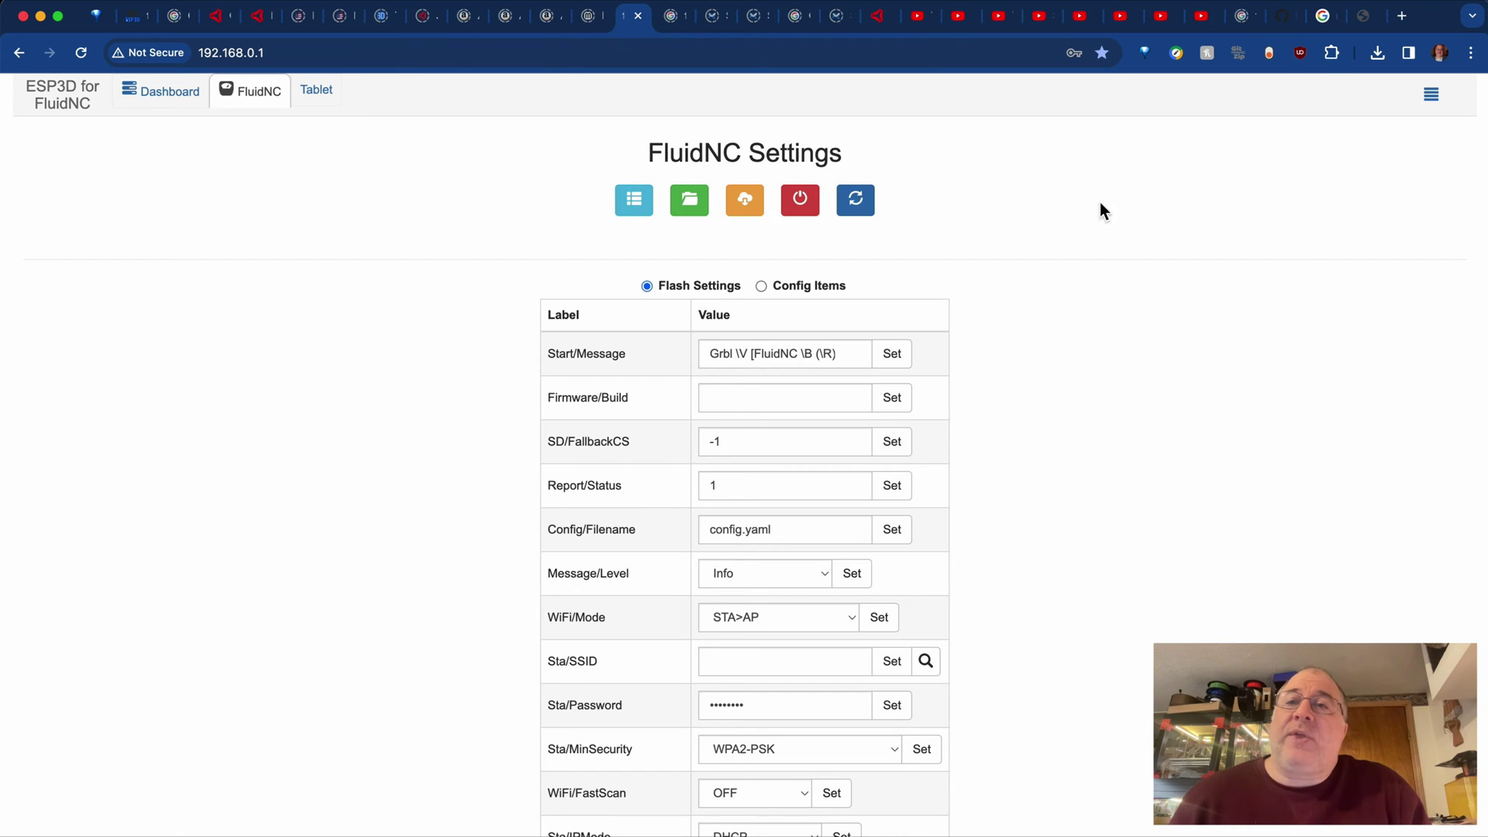
pyautogui.click(1198, 11)
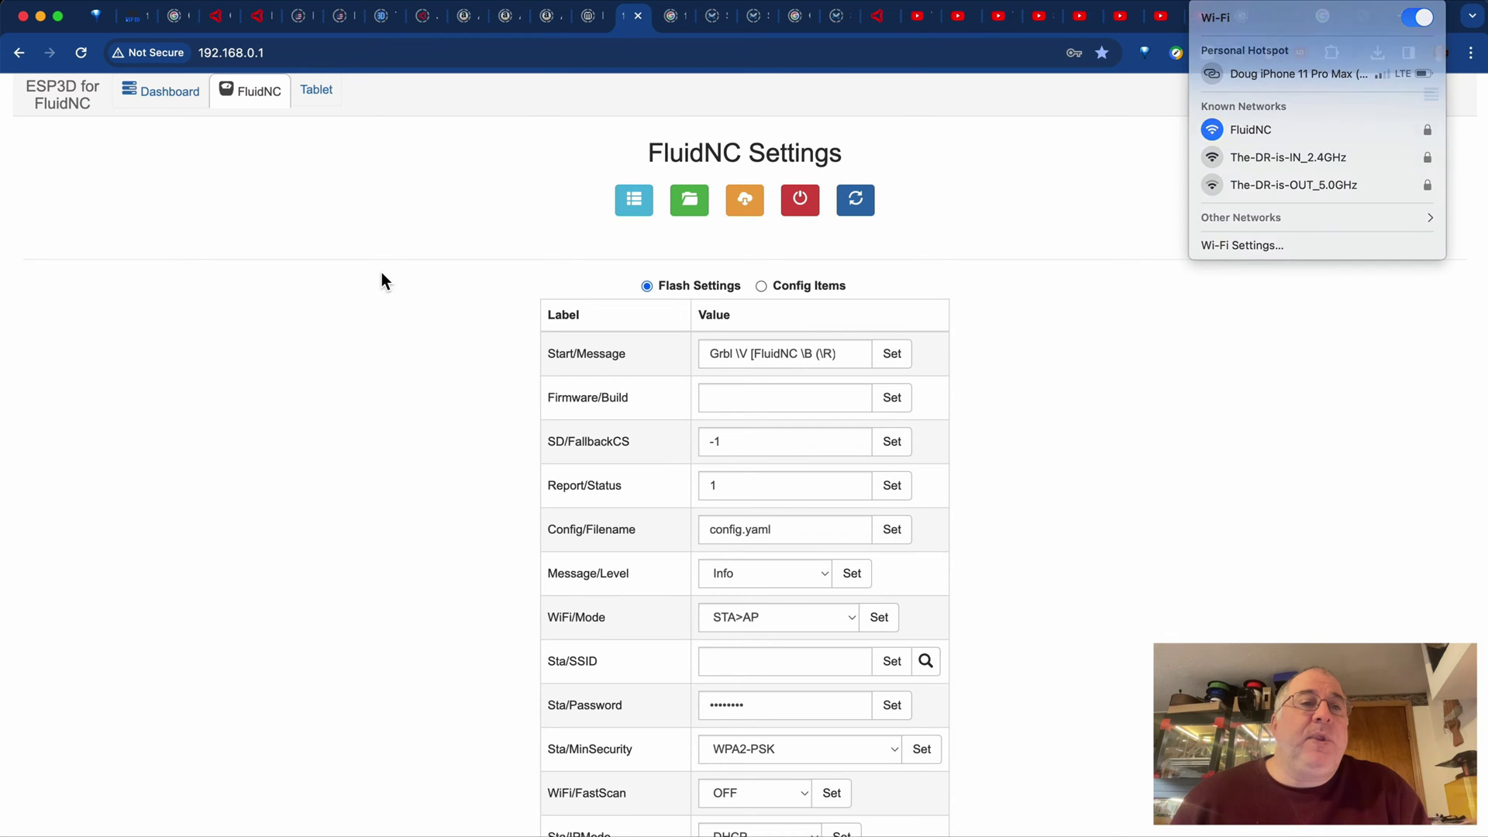
pyautogui.click(272, 123)
# Reload the controller page at 192.168.0.1 and open its FluidNC settings
pyautogui.click(289, 53)
pyautogui.press('Return')
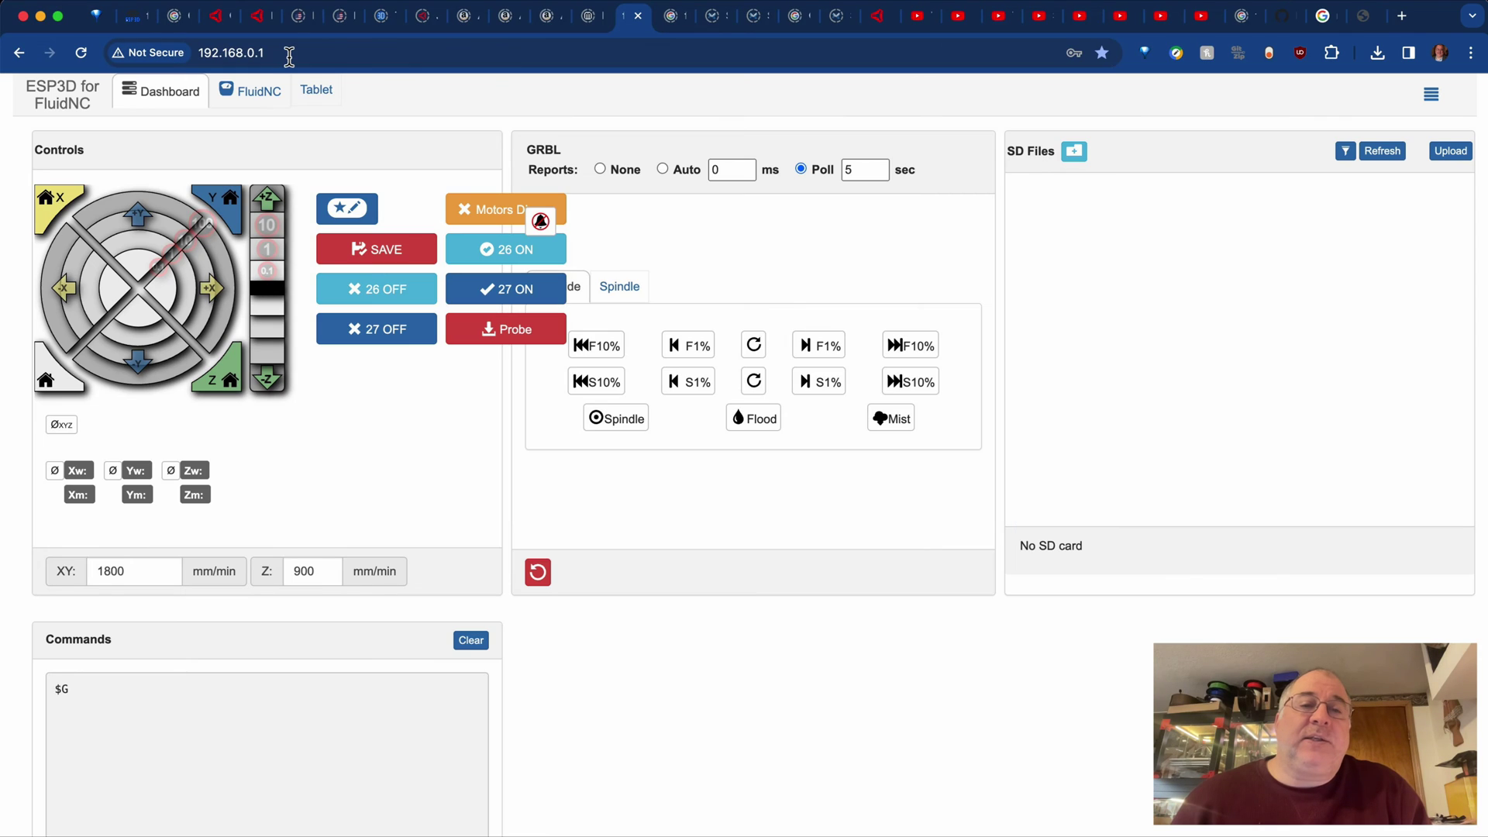
pyautogui.click(262, 107)
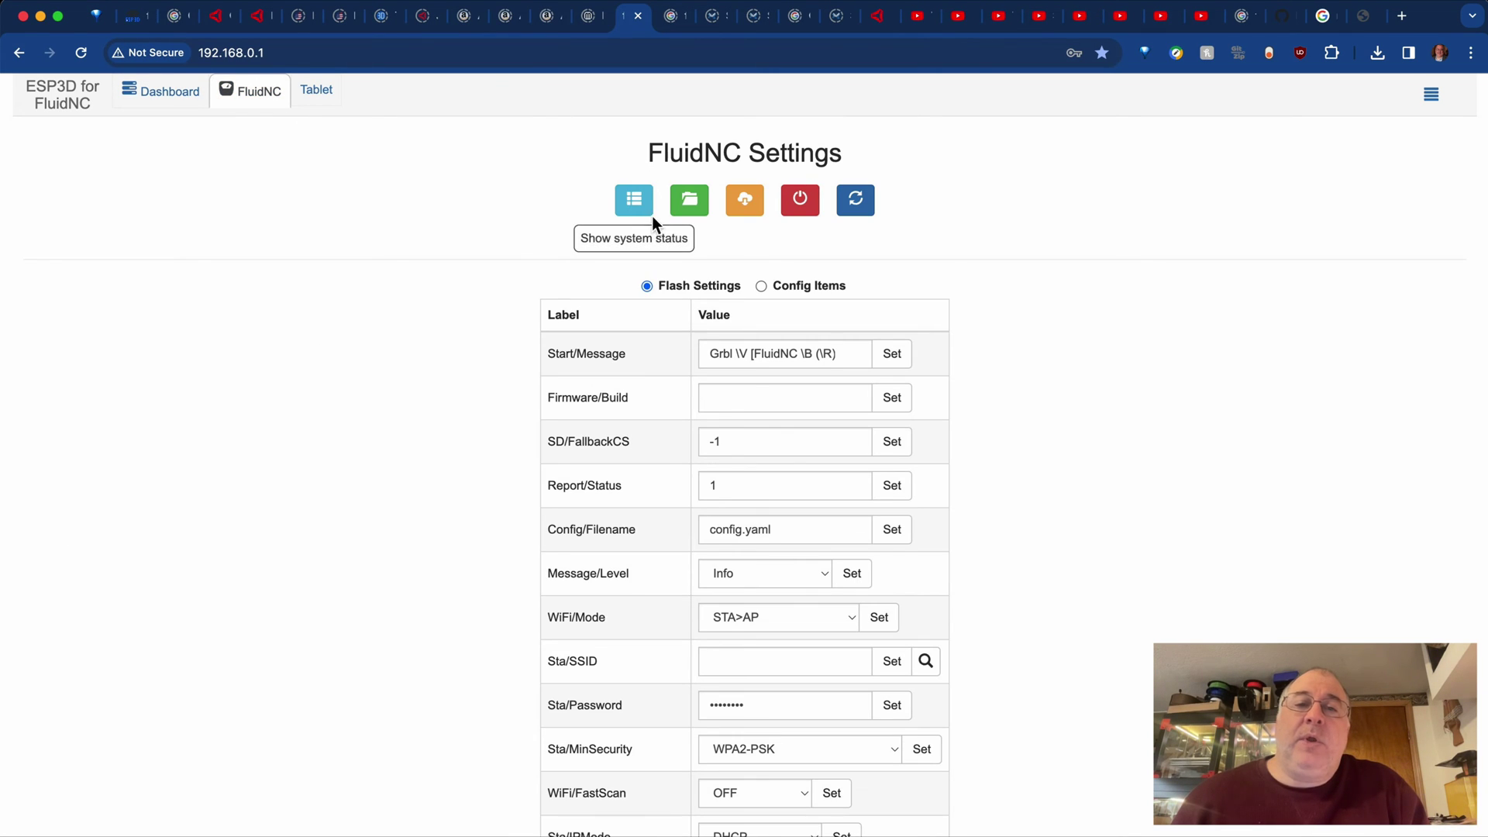
# Upload config.yaml from the LowRider CNC folder to the FluidNC local filesystem and check its listed file size
pyautogui.click(692, 200)
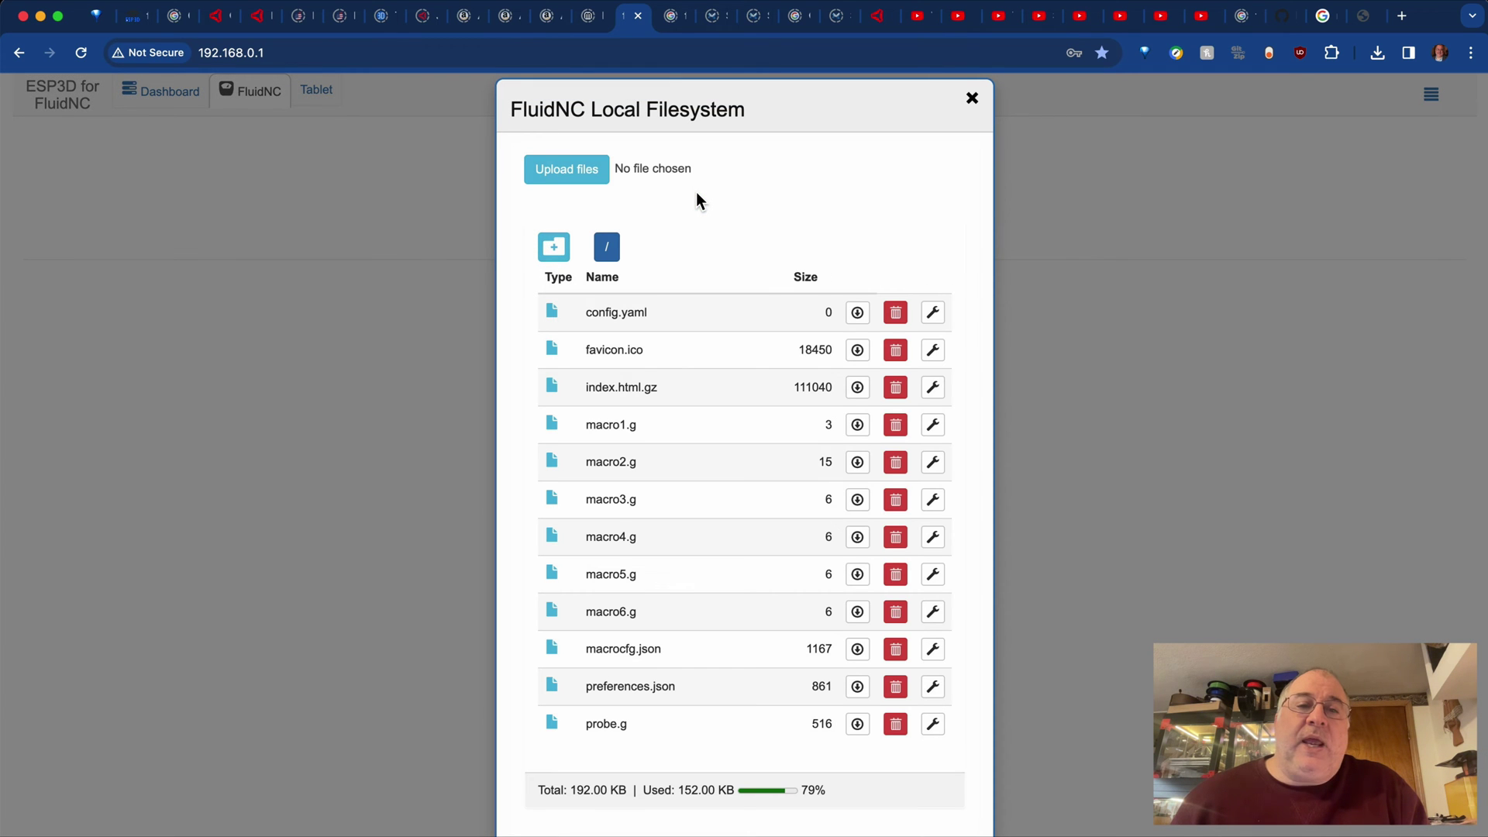
pyautogui.click(583, 167)
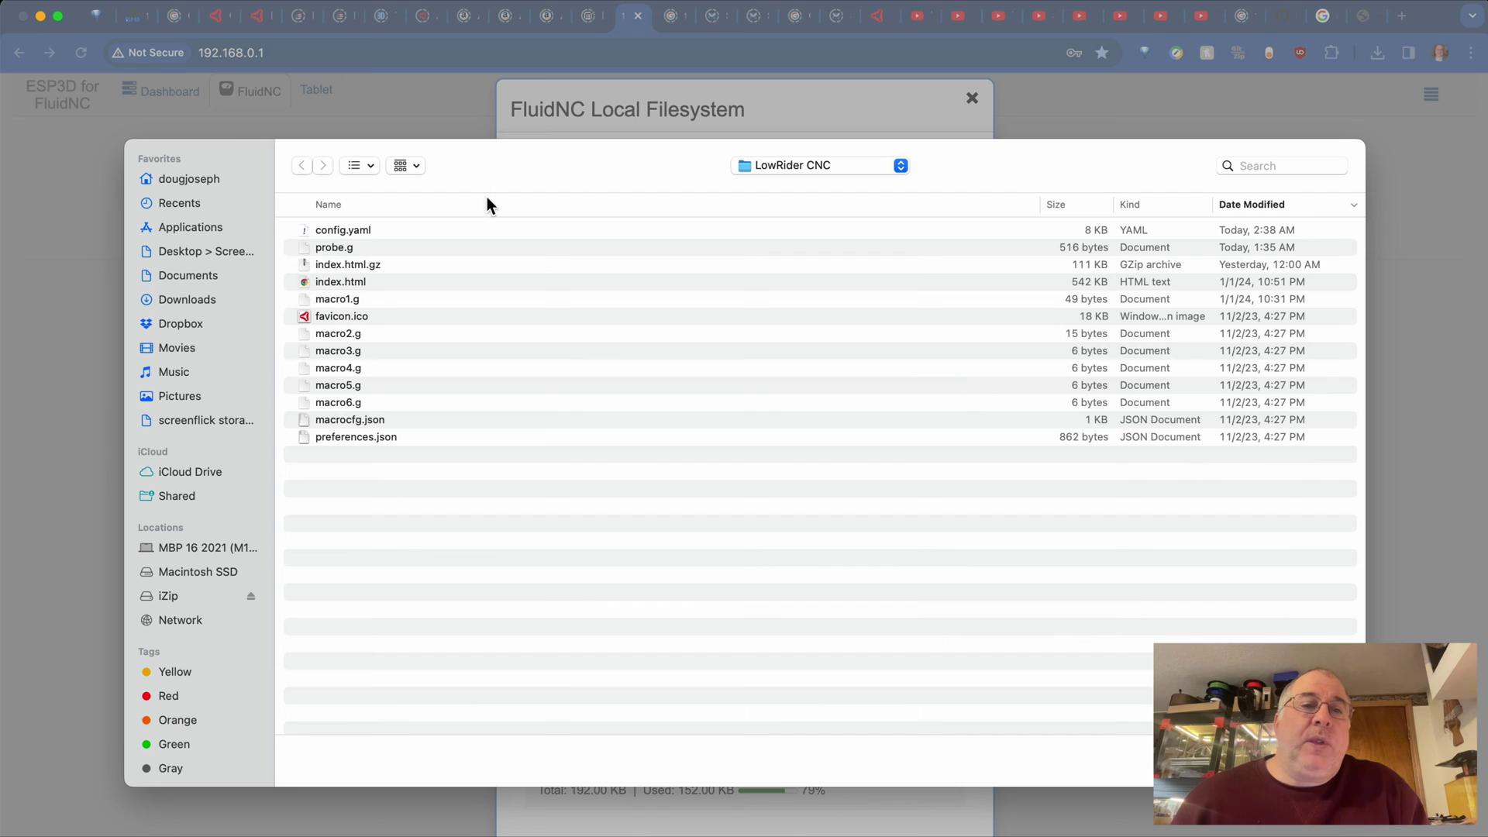
pyautogui.click(359, 234)
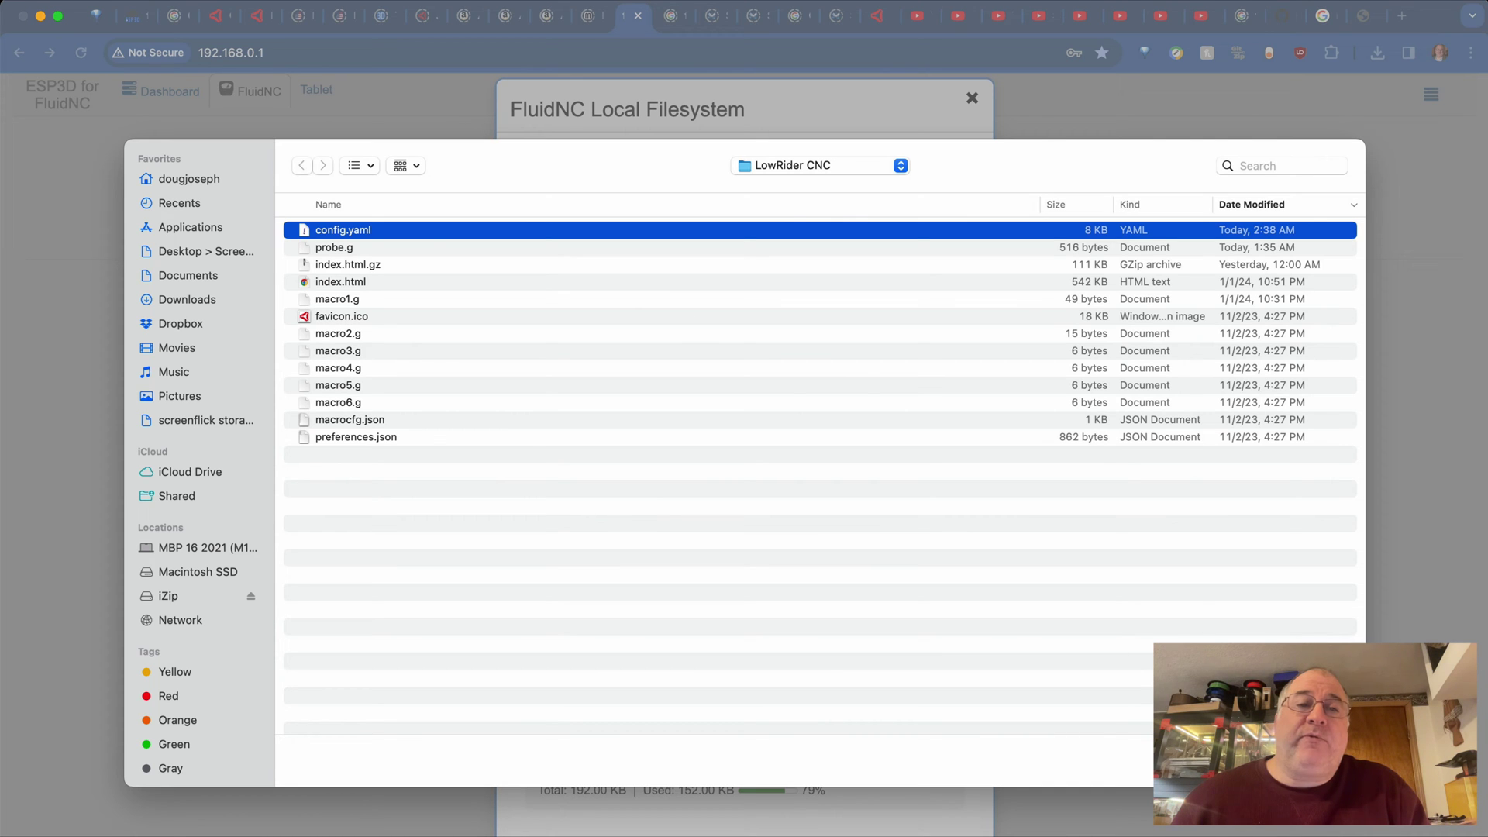
pyautogui.press('Return')
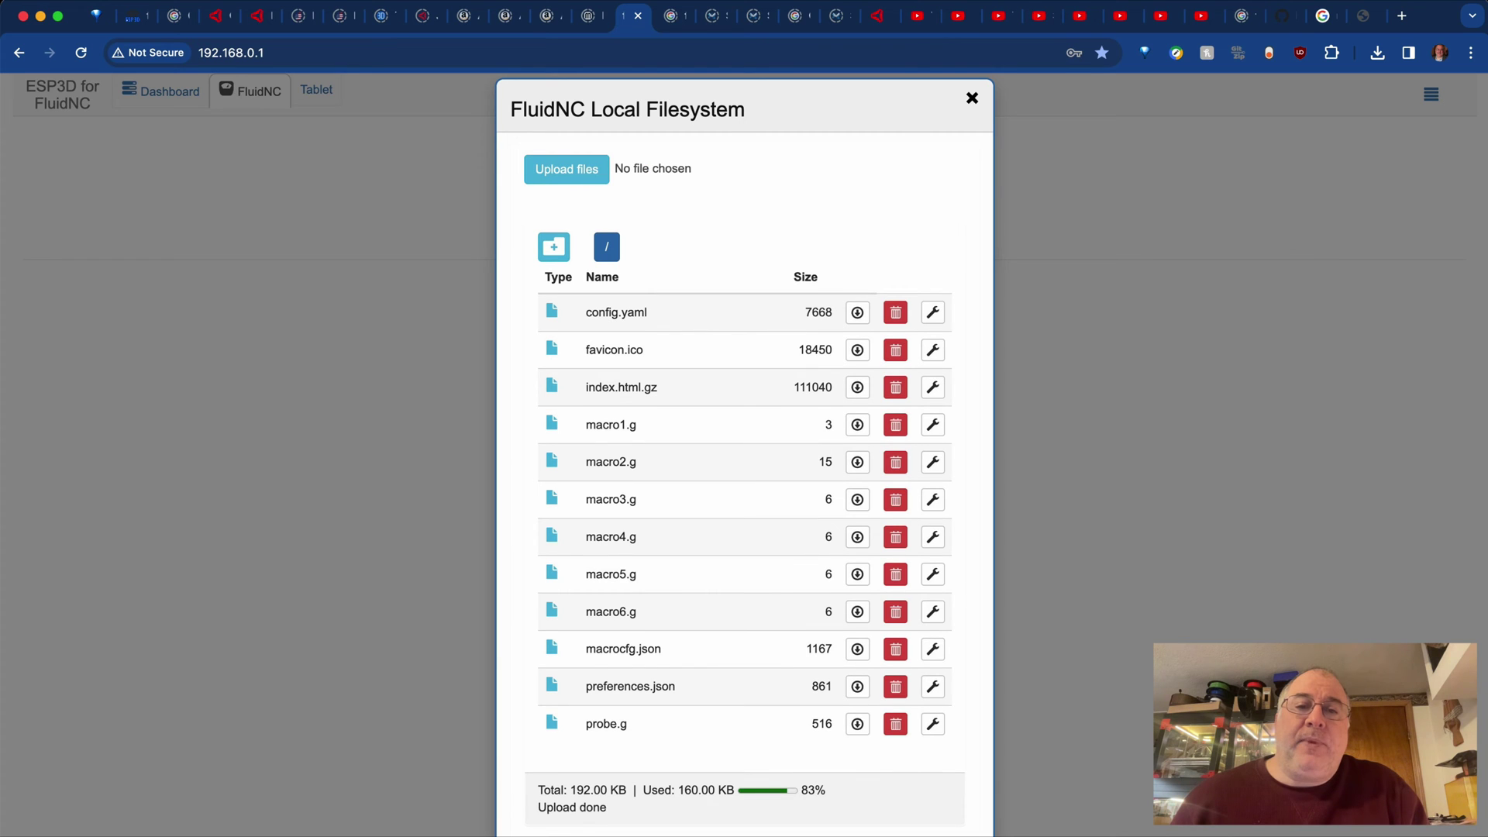
pyautogui.moveTo(834, 313); pyautogui.dragTo(807, 312)
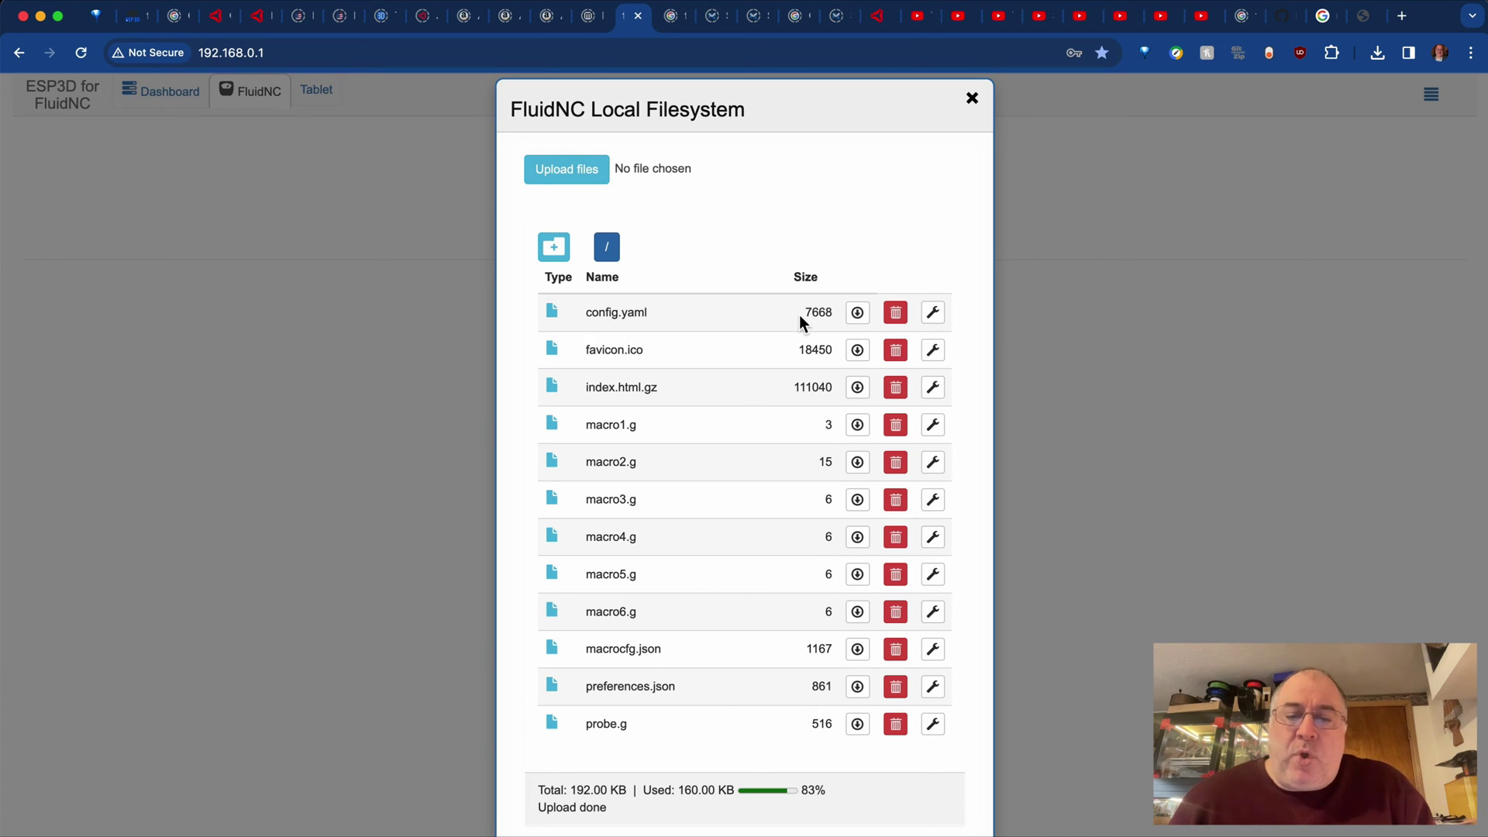
# Close the local filesystem view and restart FluidNC
pyautogui.click(973, 103)
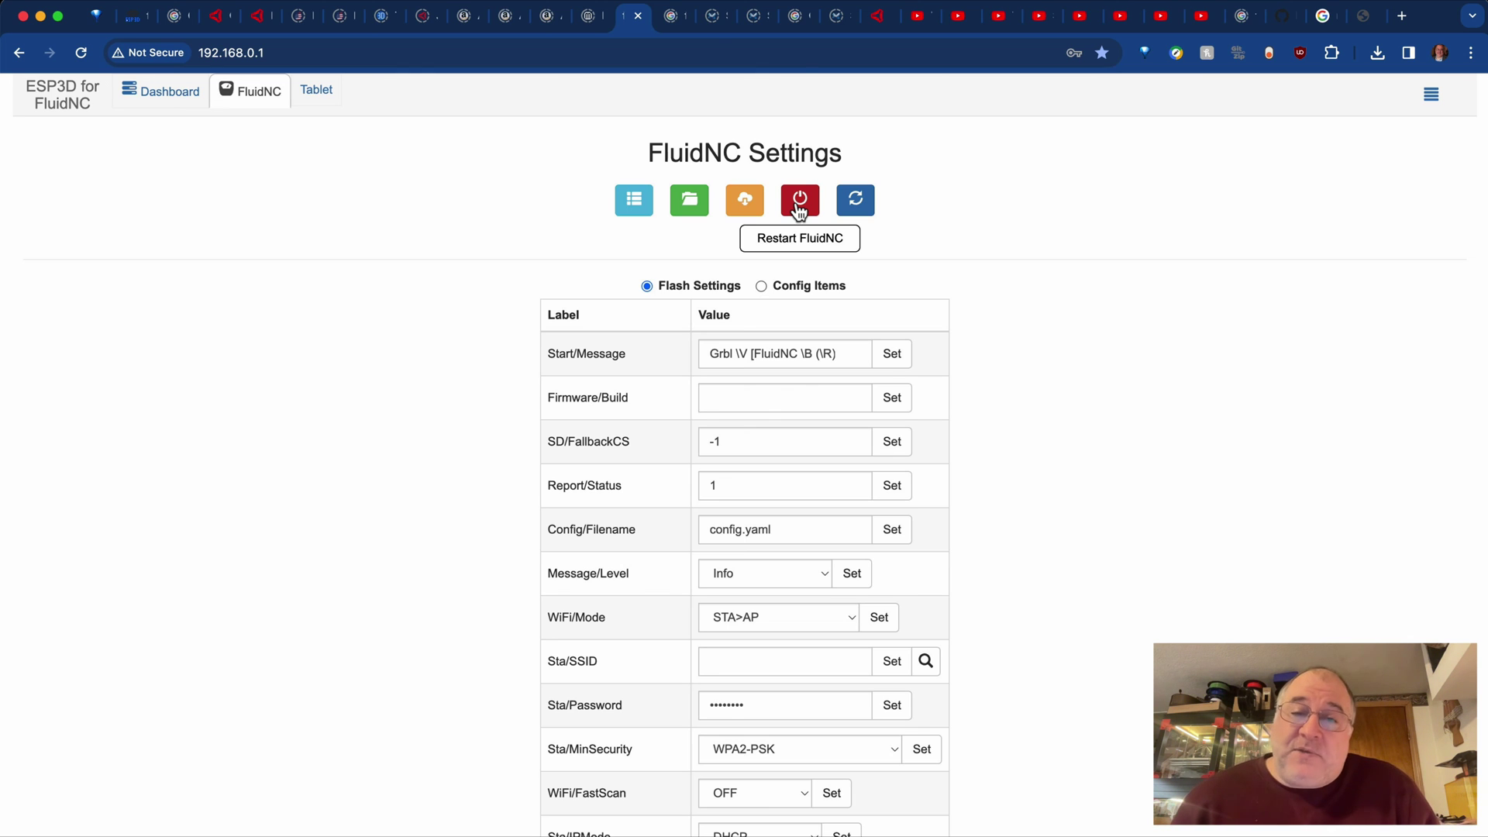
pyautogui.click(799, 207)
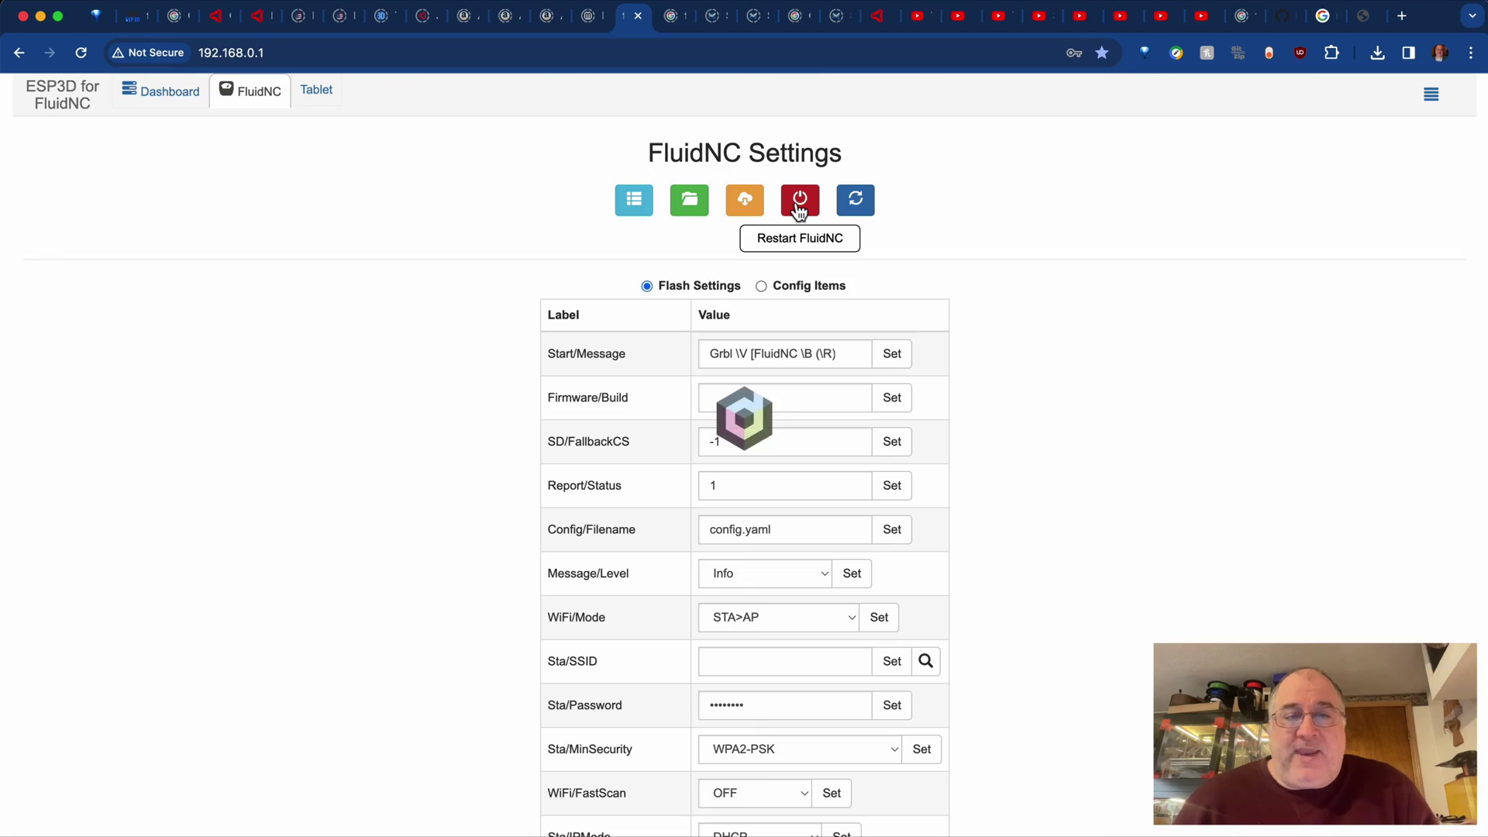